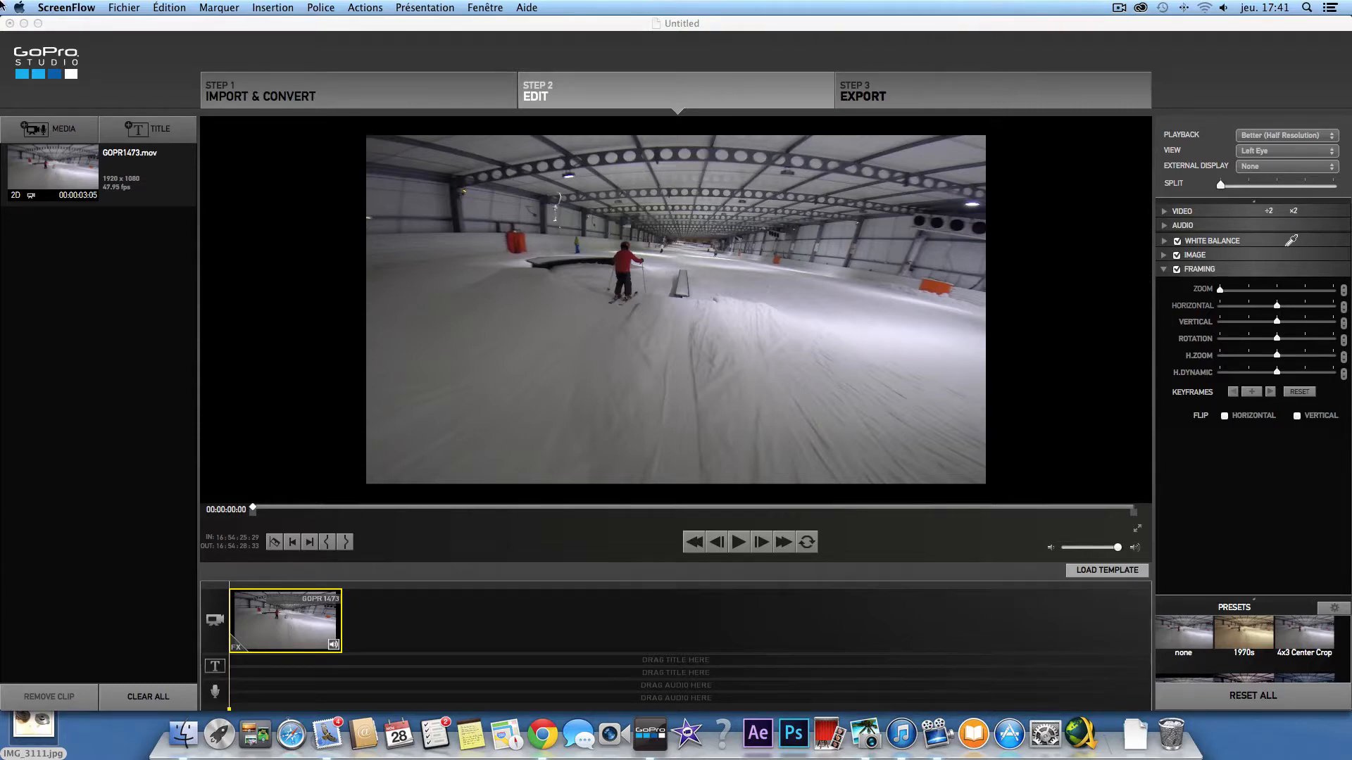
- Add a second GOPR1473 copy to the timeline, then delete both ski clips to empty it
{"action": "left_click", "coordinate": [128, 185]}
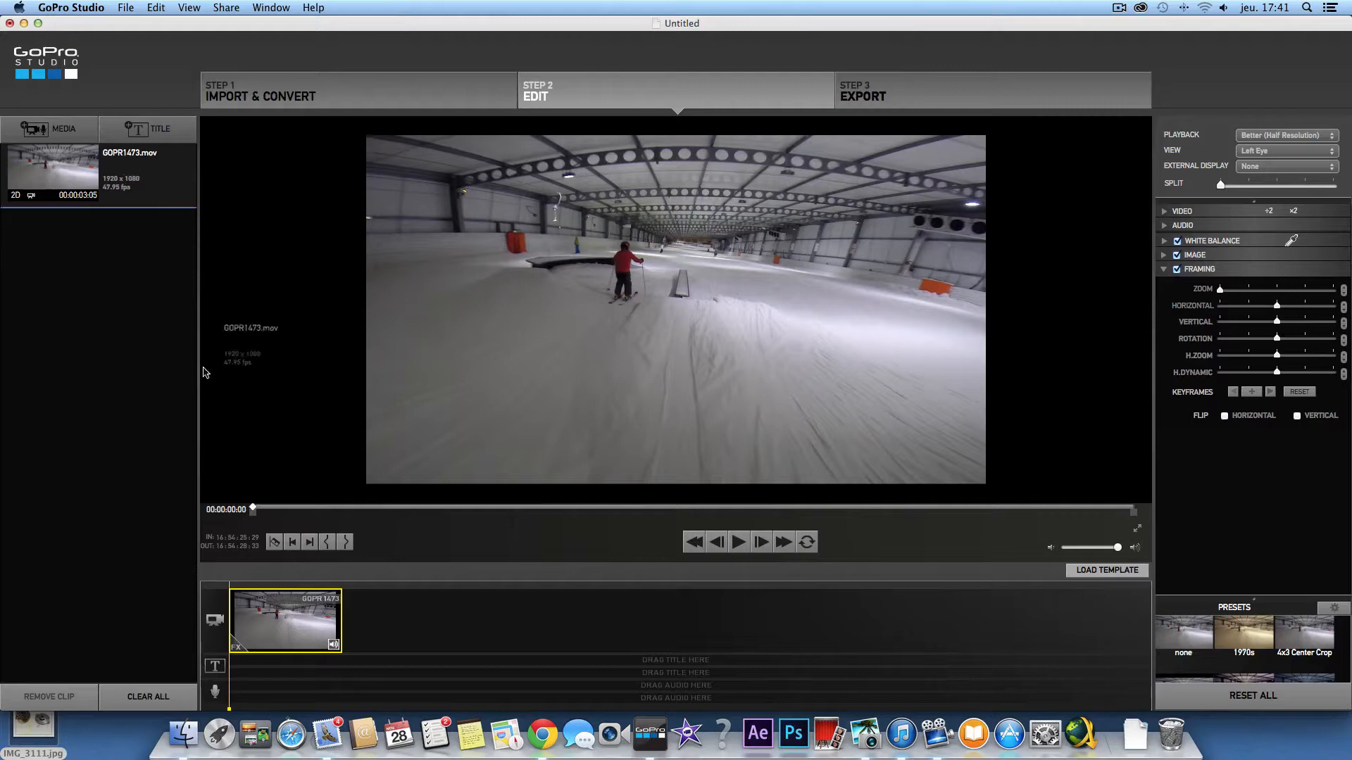
{"action": "left_click_drag", "start_coordinate": [317, 578], "coordinate": [383, 618]}
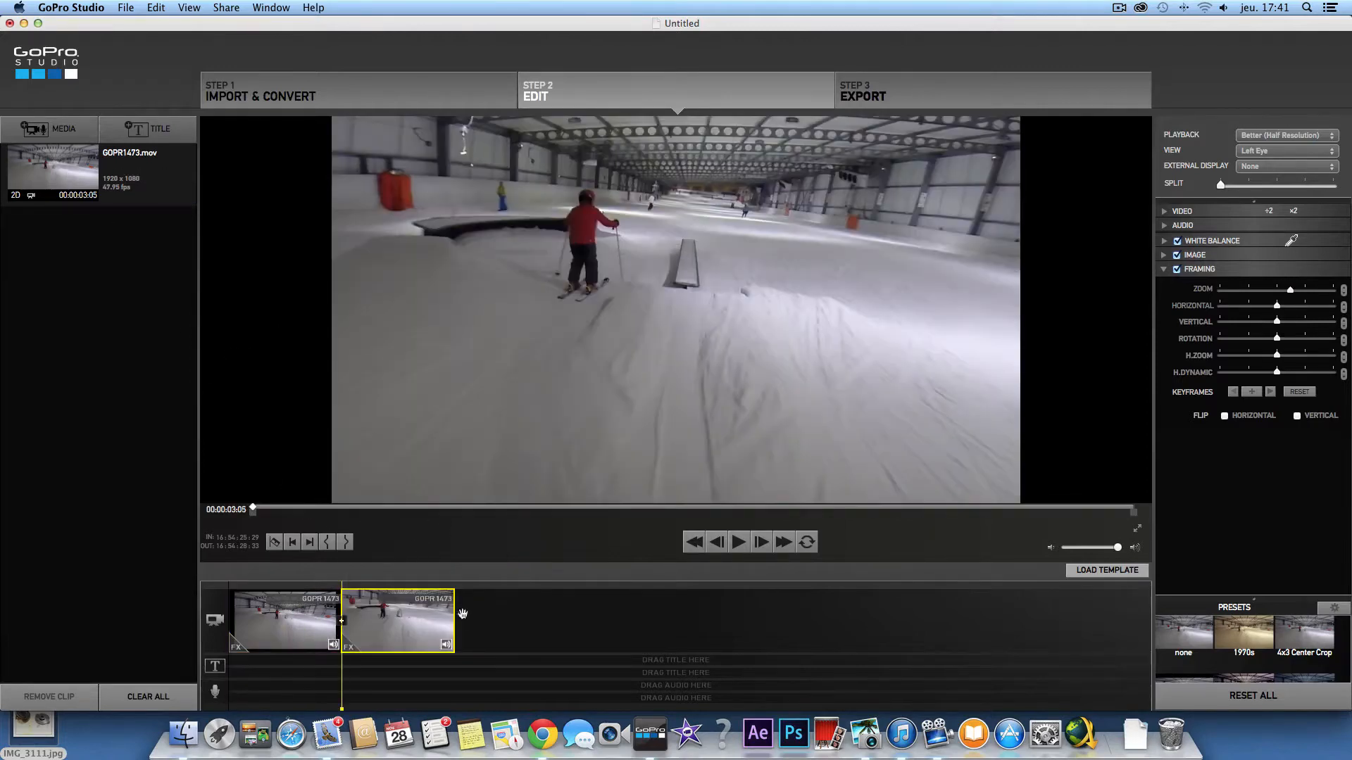
{"action": "key", "text": "Delete"}
{"action": "left_click", "coordinate": [324, 627]}
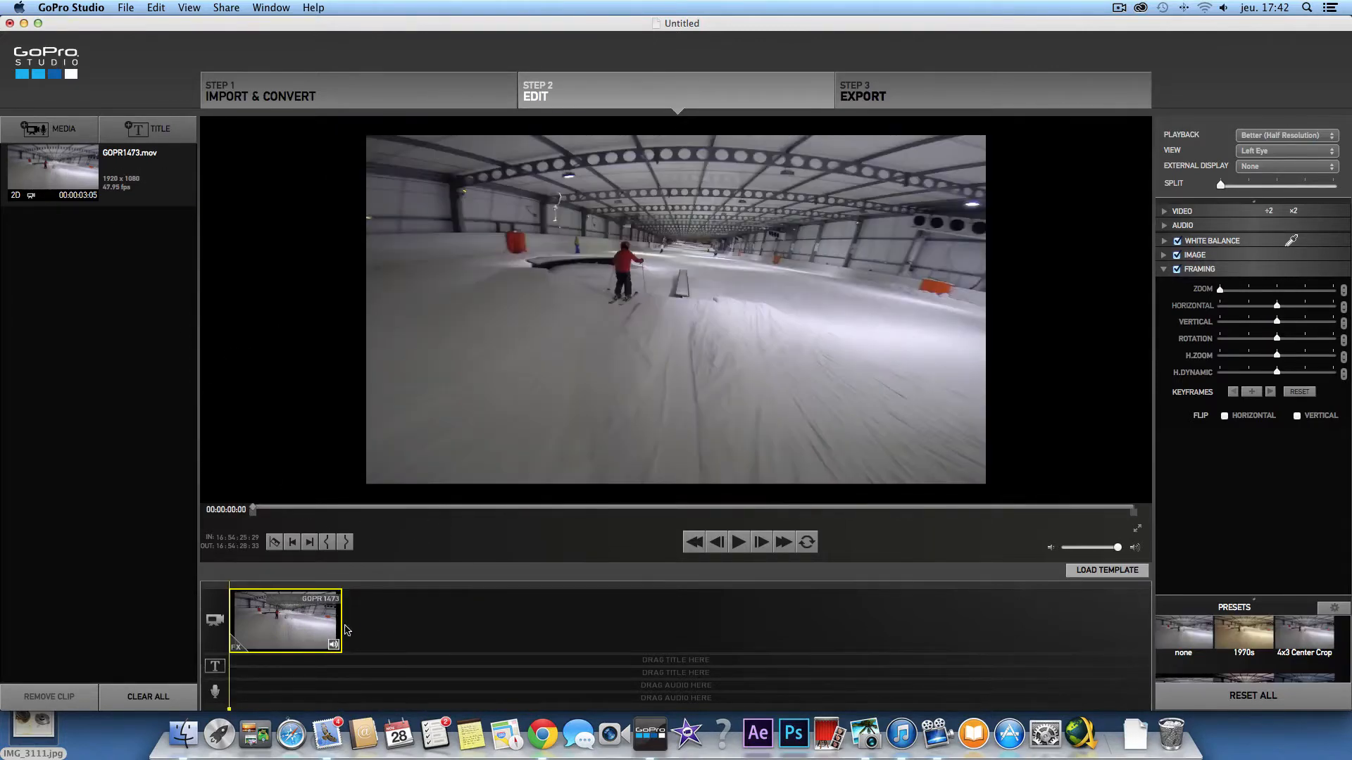
{"action": "key", "text": "Delete"}
- Put GOPR1473.mov back on the timeline, drop the preview volume to minimum, and play it
{"action": "left_click_drag", "start_coordinate": [42, 172], "coordinate": [333, 598]}
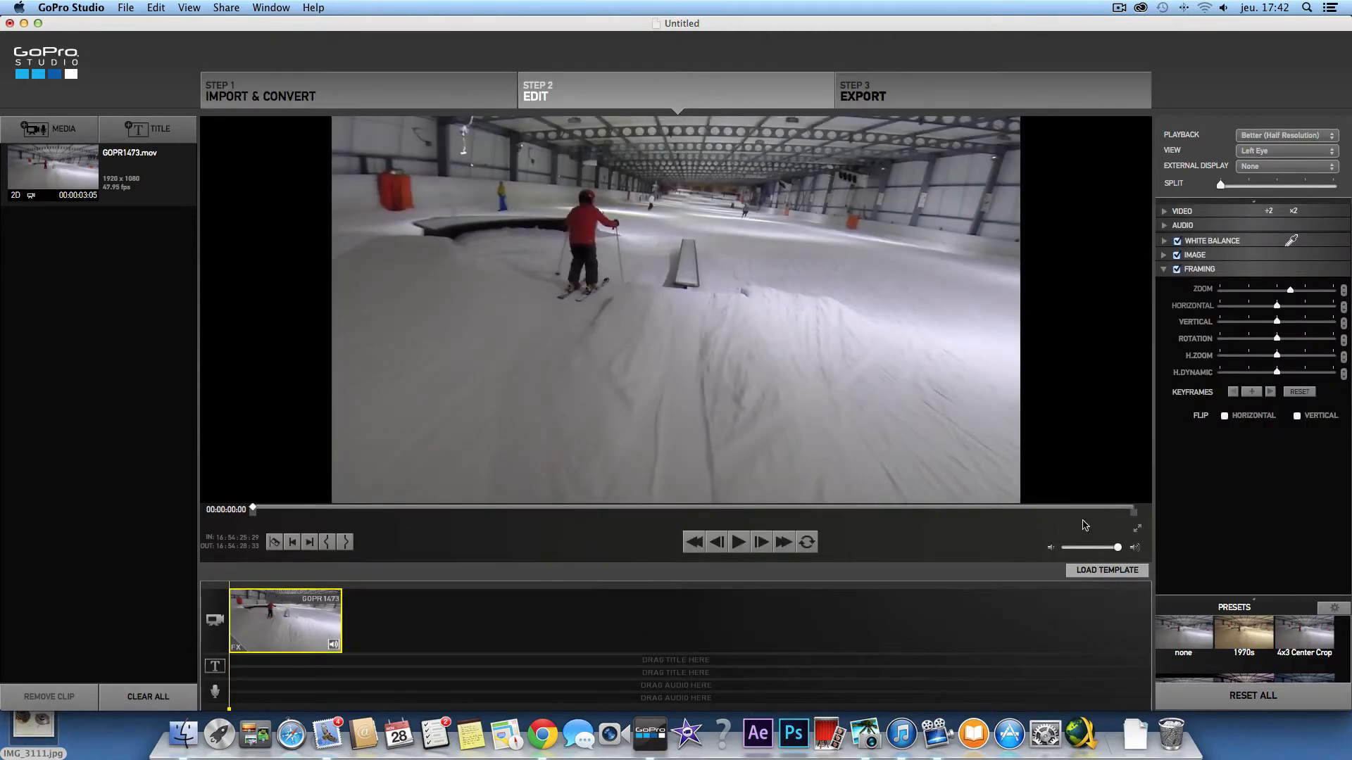
{"action": "left_click_drag", "start_coordinate": [1118, 547], "coordinate": [1043, 561]}
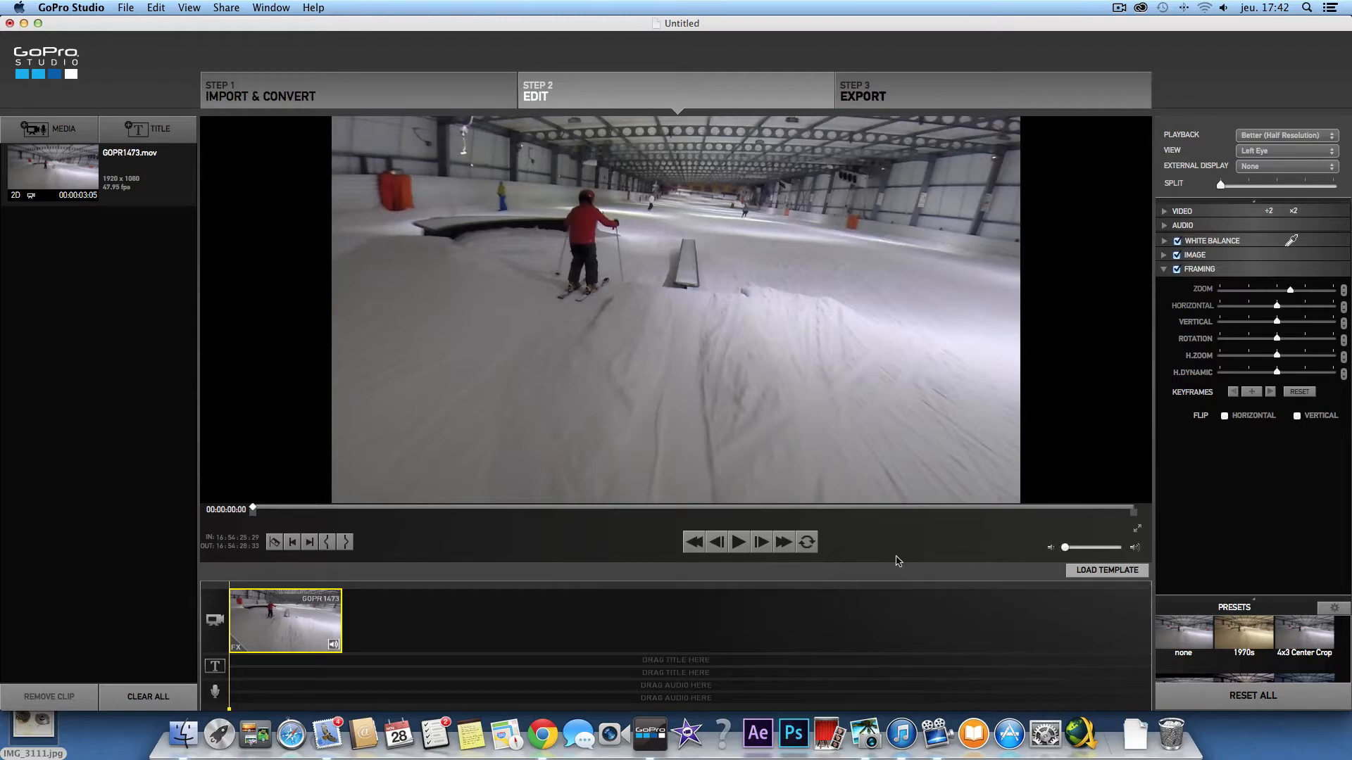
{"action": "left_click", "coordinate": [738, 542]}
- Leave Framing enabled on the clip and reset its existing keyframes
{"action": "left_click", "coordinate": [1167, 275]}
{"action": "left_click", "coordinate": [1168, 274]}
{"action": "left_click", "coordinate": [1177, 270]}
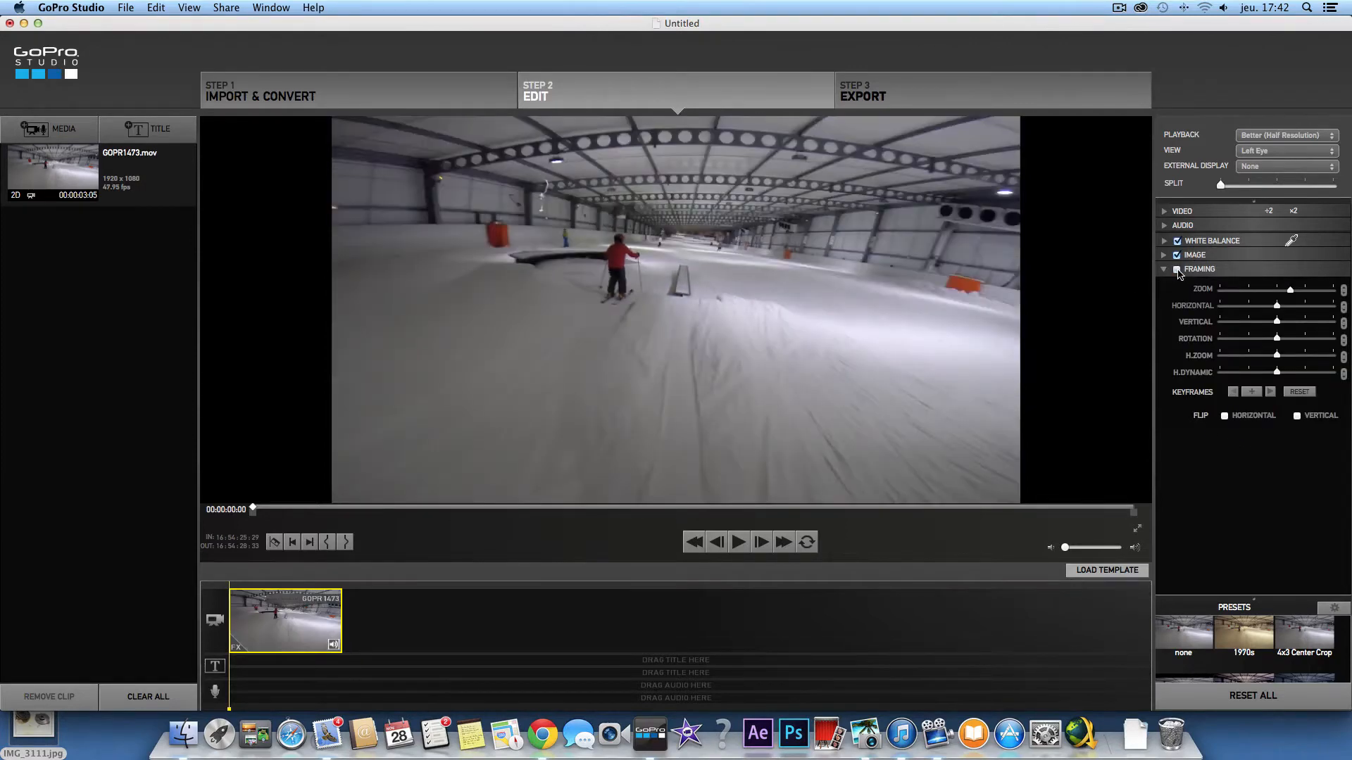
{"action": "left_click", "coordinate": [1177, 269]}
{"action": "left_click", "coordinate": [1178, 270]}
{"action": "left_click", "coordinate": [1177, 270]}
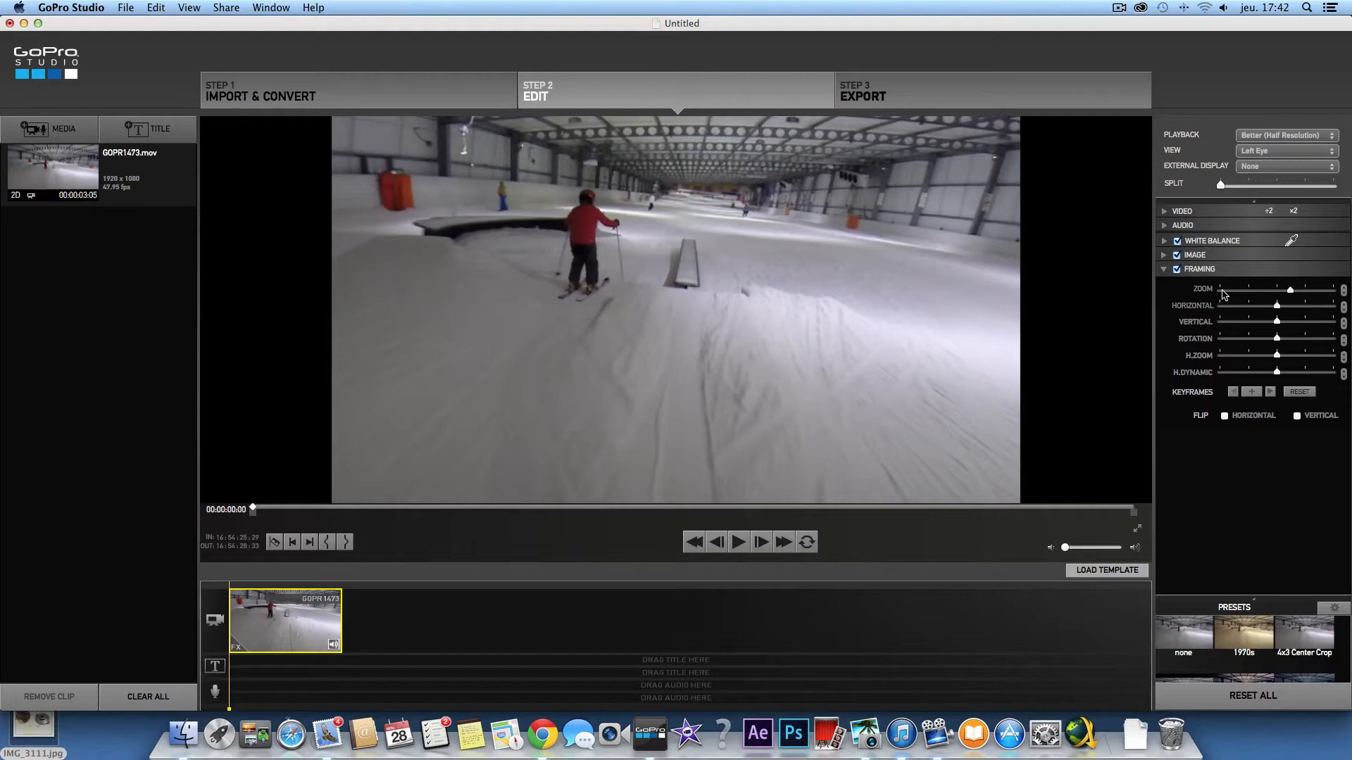
{"action": "left_click", "coordinate": [1299, 391]}
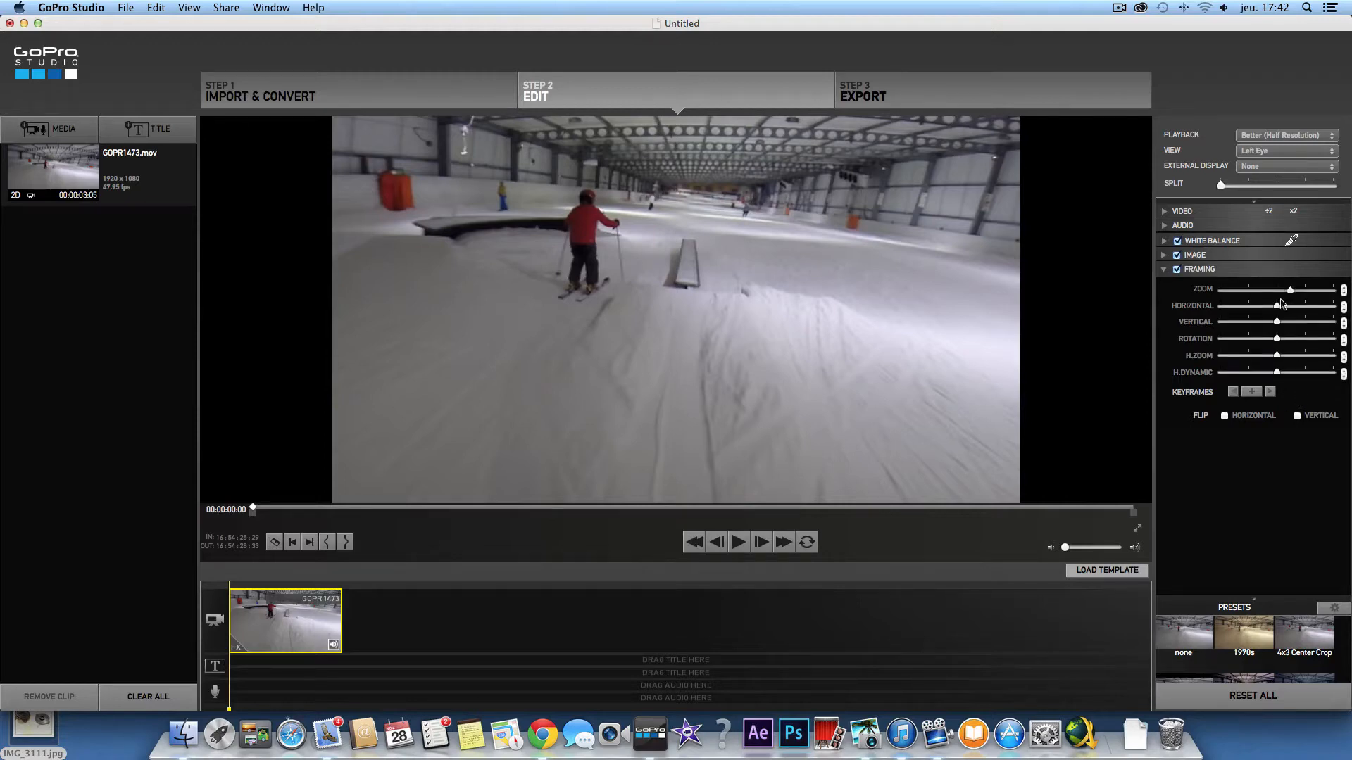
- Zoom the framing out, raise the horizontal offset, and adjust the horizontal dynamic slider
{"action": "left_click_drag", "start_coordinate": [1288, 295], "coordinate": [1233, 296]}
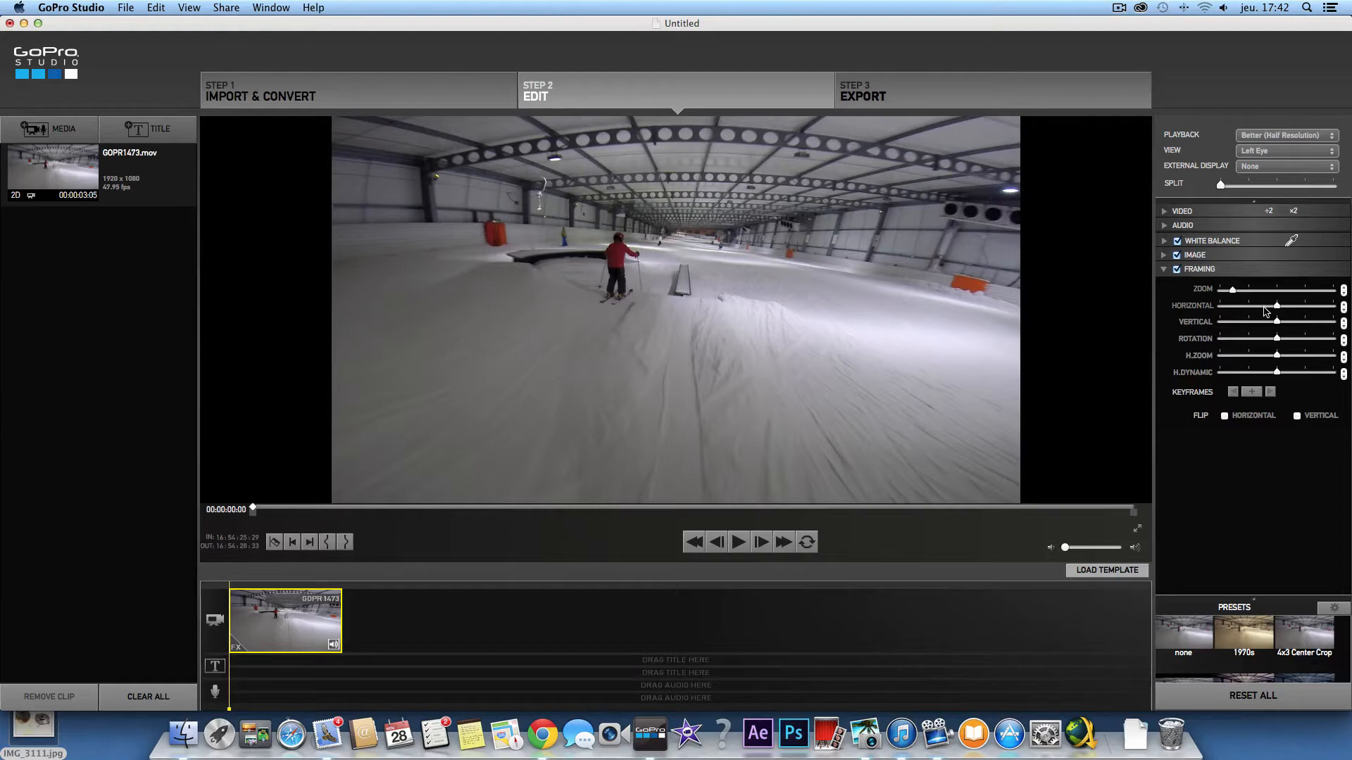
{"action": "mouse_move", "coordinate": [1276, 306]}
{"action": "left_mouse_down"}
{"action": "mouse_move", "coordinate": [1257, 307]}
{"action": "mouse_move", "coordinate": [1303, 307]}
{"action": "mouse_move", "coordinate": [1286, 308]}
{"action": "left_mouse_up"}
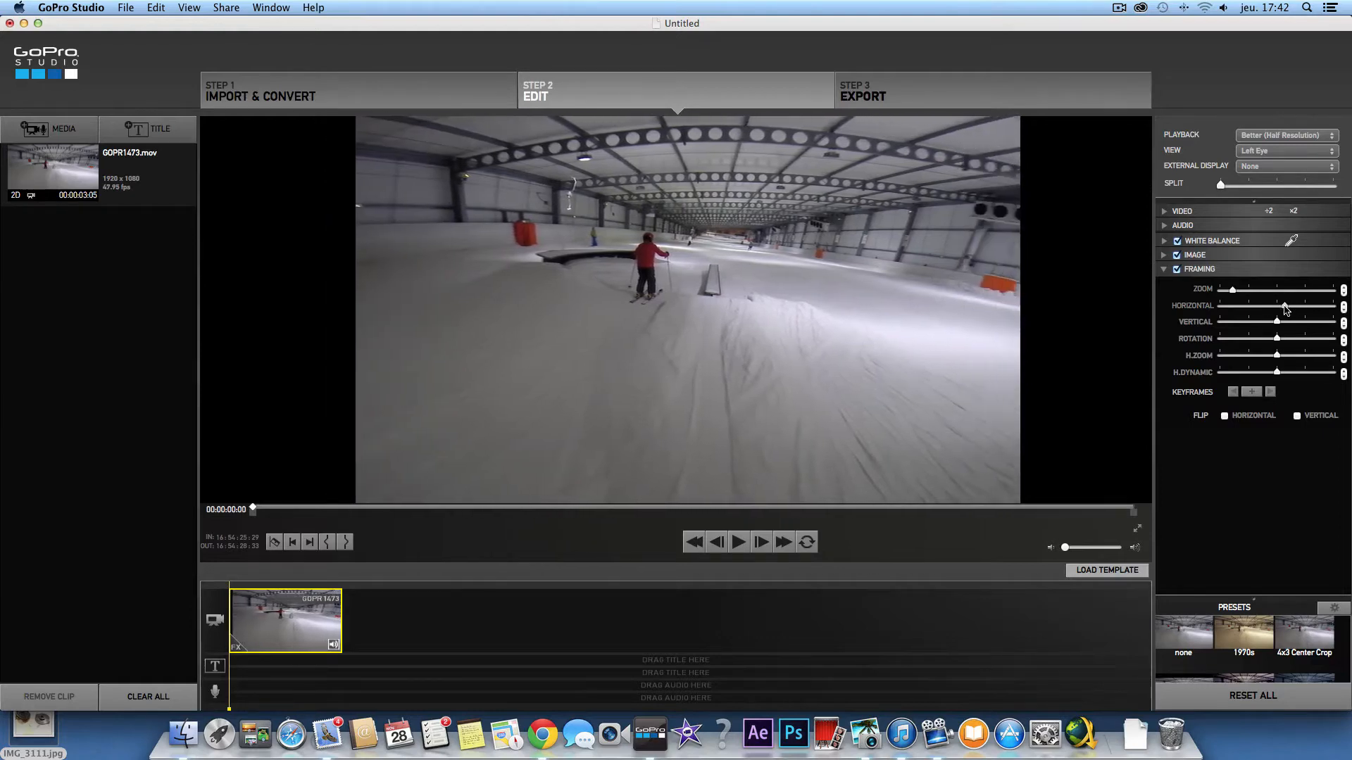
{"action": "left_click", "coordinate": [1284, 373]}
{"action": "mouse_move", "coordinate": [1285, 374]}
{"action": "left_mouse_down"}
{"action": "mouse_move", "coordinate": [1347, 366]}
{"action": "mouse_move", "coordinate": [1191, 391]}
{"action": "mouse_move", "coordinate": [1306, 373]}
{"action": "mouse_move", "coordinate": [1280, 375]}
{"action": "left_mouse_up"}
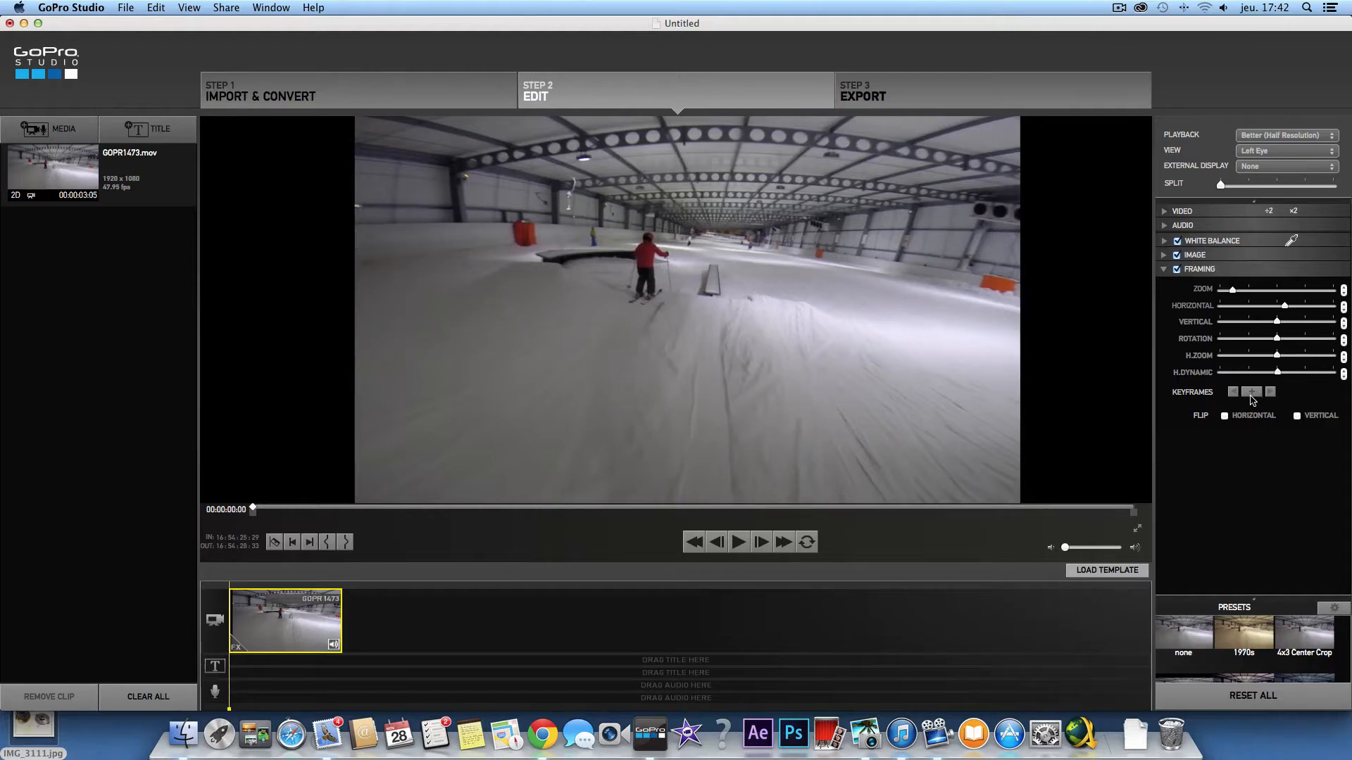
- Stop playback at 00:00:00:37 and add a Framing keyframe there
{"action": "left_click", "coordinate": [742, 548]}
{"action": "left_click", "coordinate": [742, 548]}
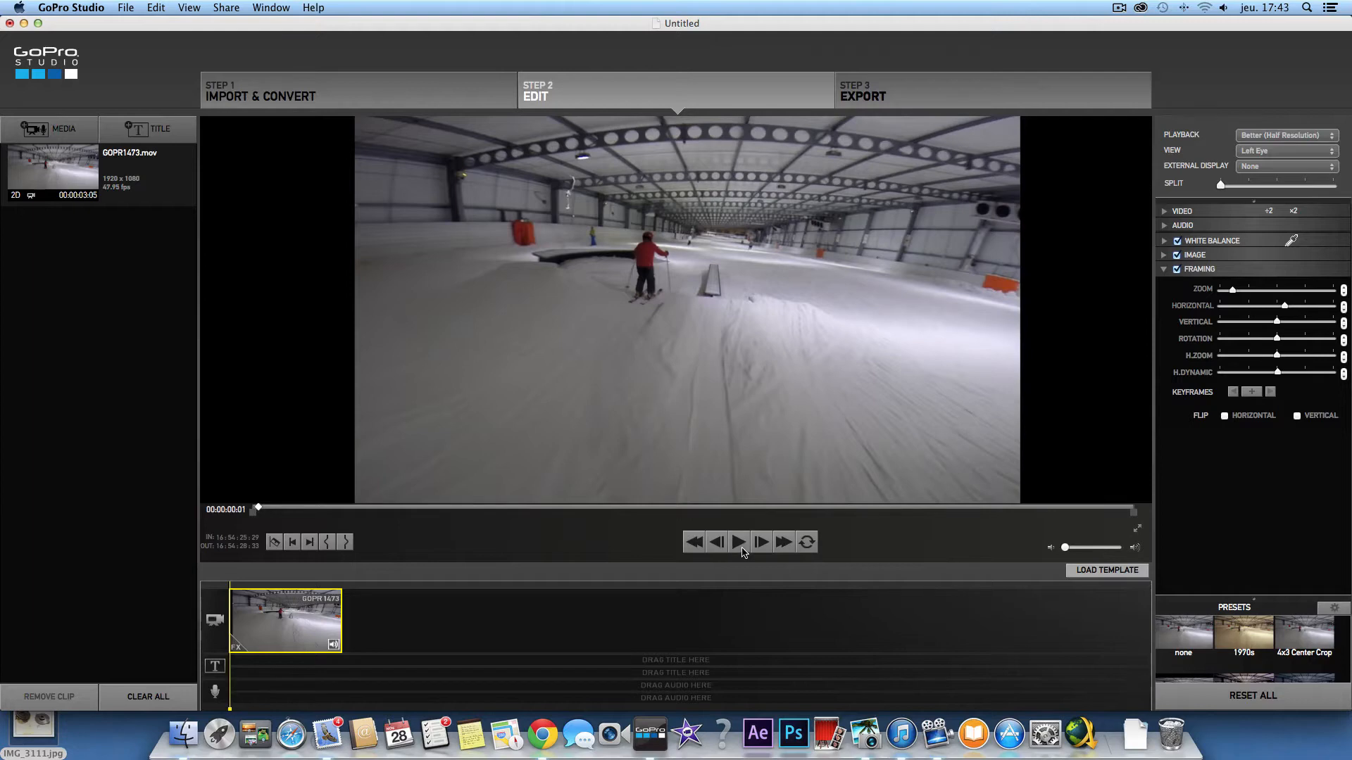
{"action": "left_click", "coordinate": [742, 549]}
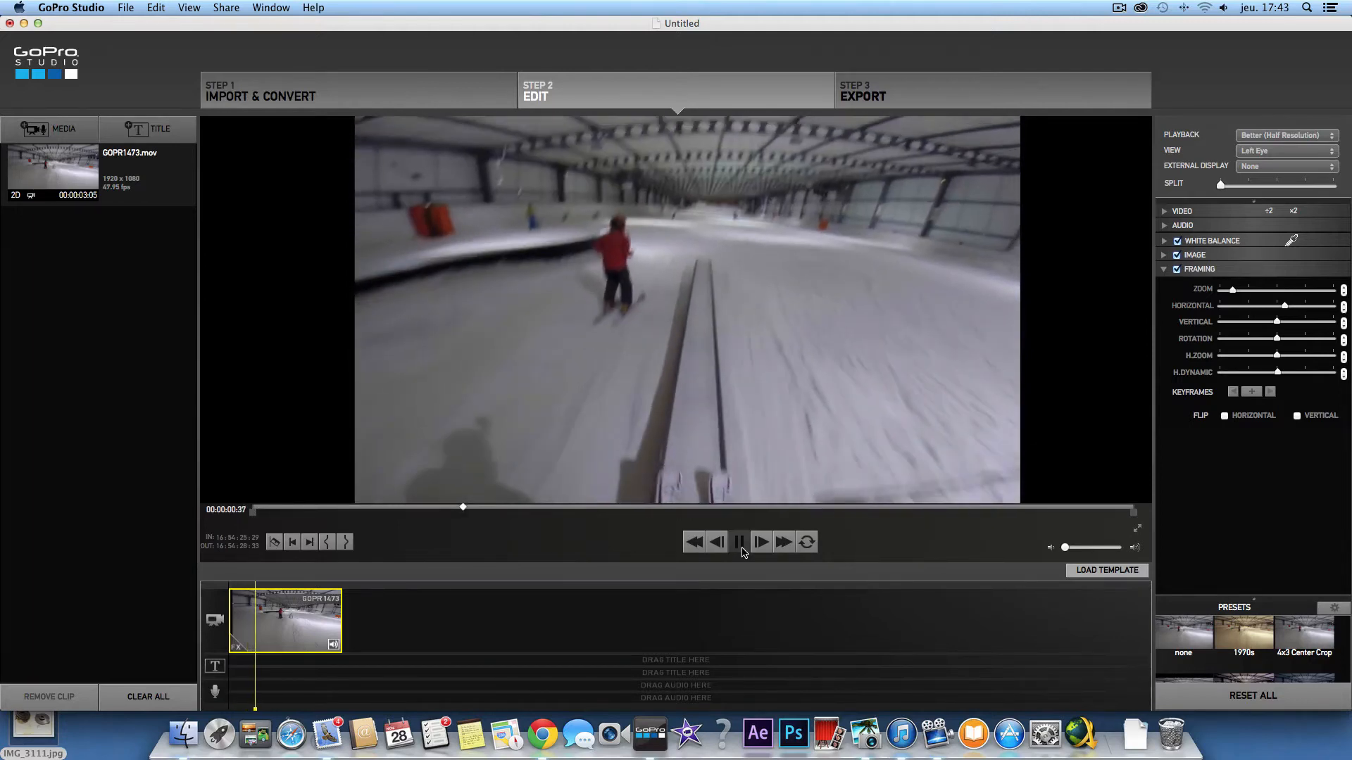
{"action": "left_click", "coordinate": [742, 548]}
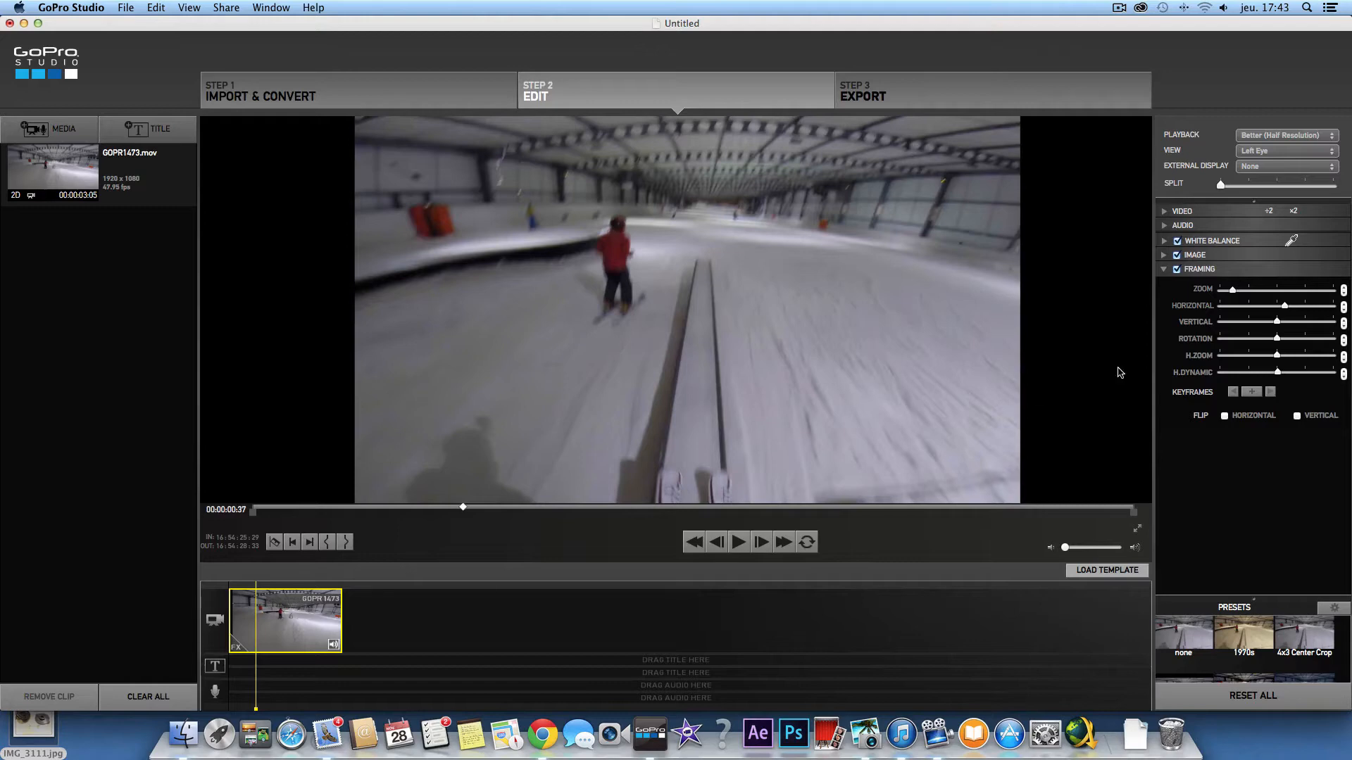
{"action": "left_click", "coordinate": [1252, 395]}
- Add a Framing keyframe at 00:00:01:27 with zoom at maximum, then scrub back to review it
{"action": "left_click_drag", "start_coordinate": [263, 589], "coordinate": [285, 589]}
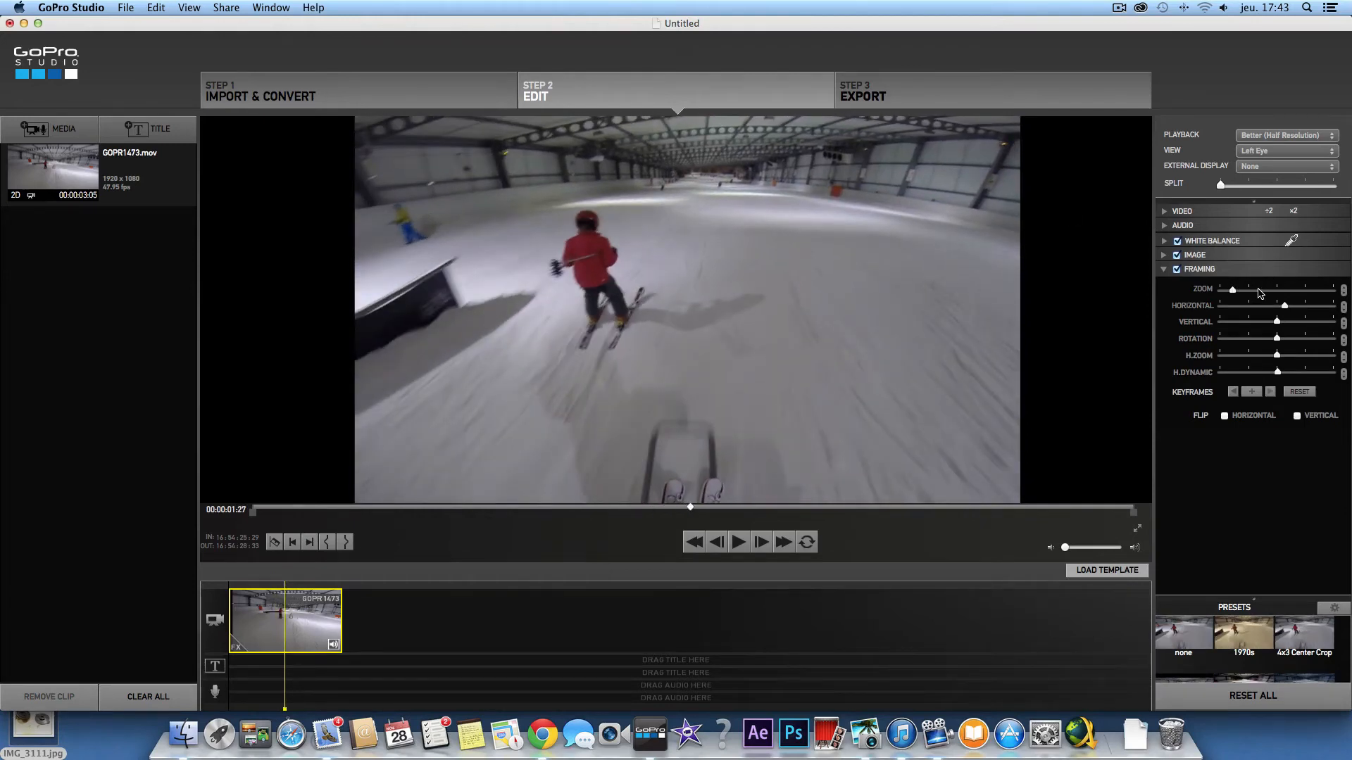
{"action": "left_click", "coordinate": [1252, 395]}
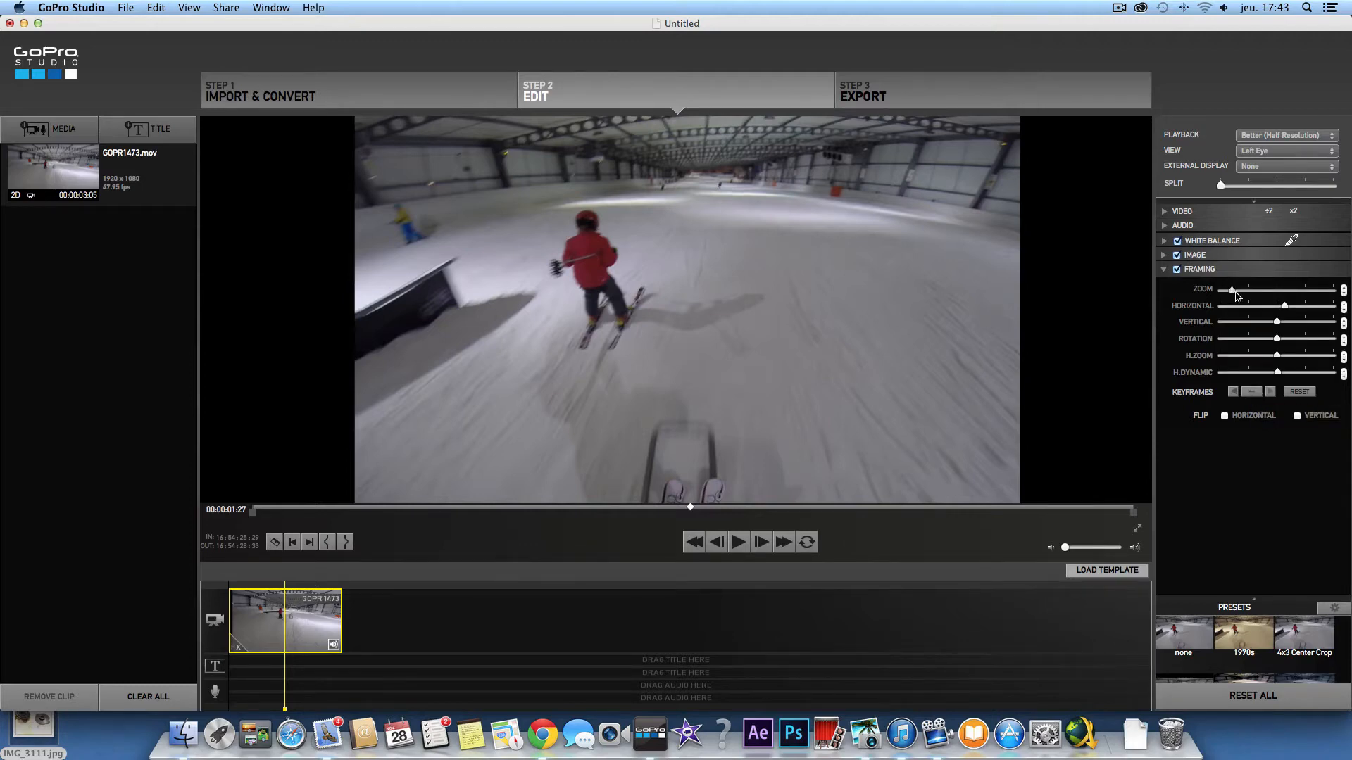
{"action": "left_click_drag", "start_coordinate": [1236, 293], "coordinate": [1350, 275]}
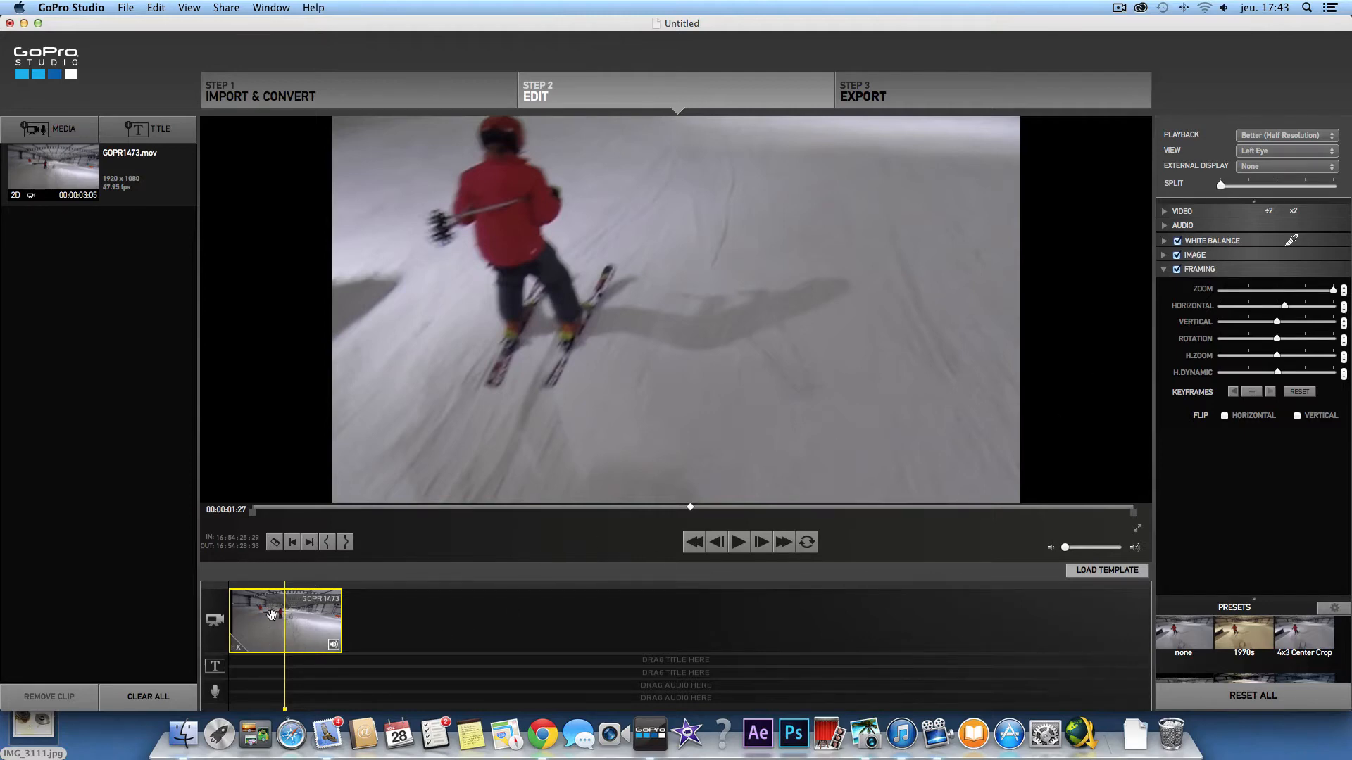
{"action": "left_click_drag", "start_coordinate": [283, 586], "coordinate": [240, 585]}
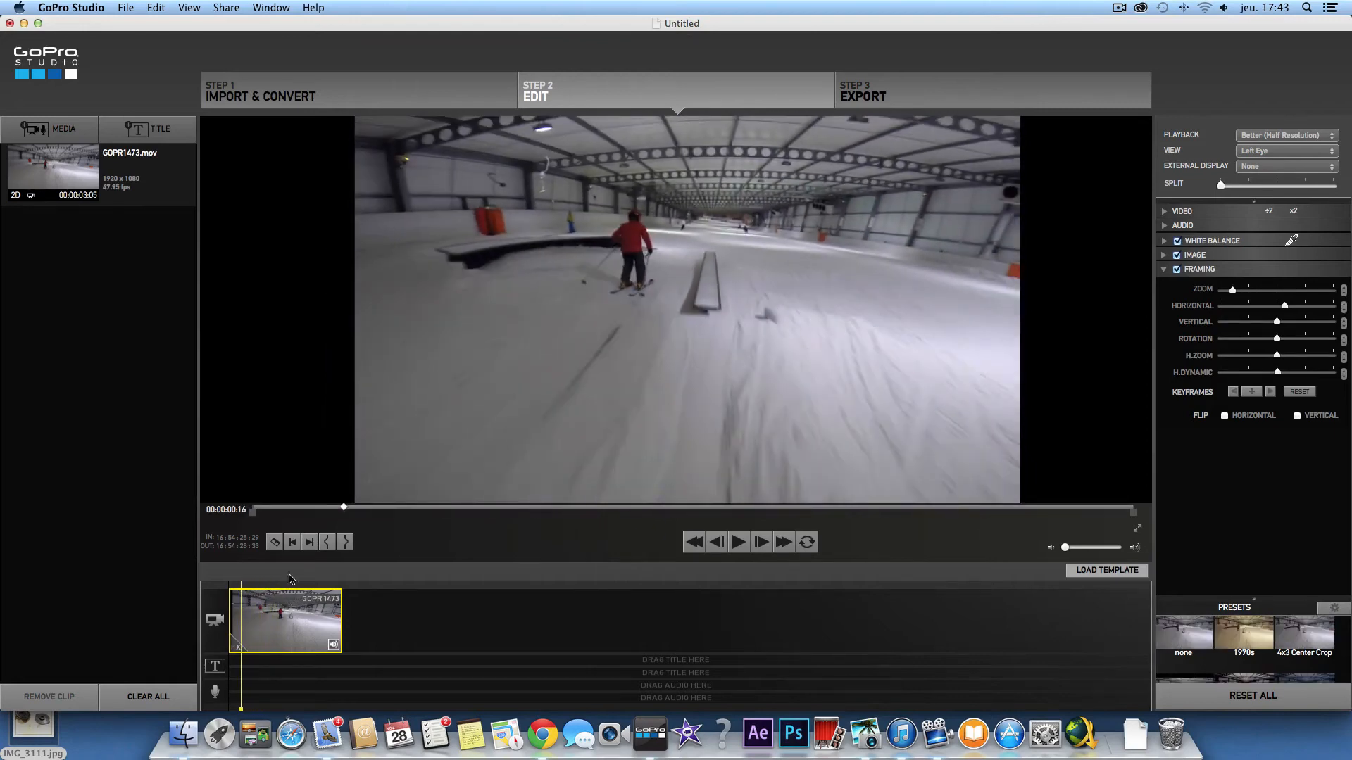
{"action": "left_click", "coordinate": [737, 542]}
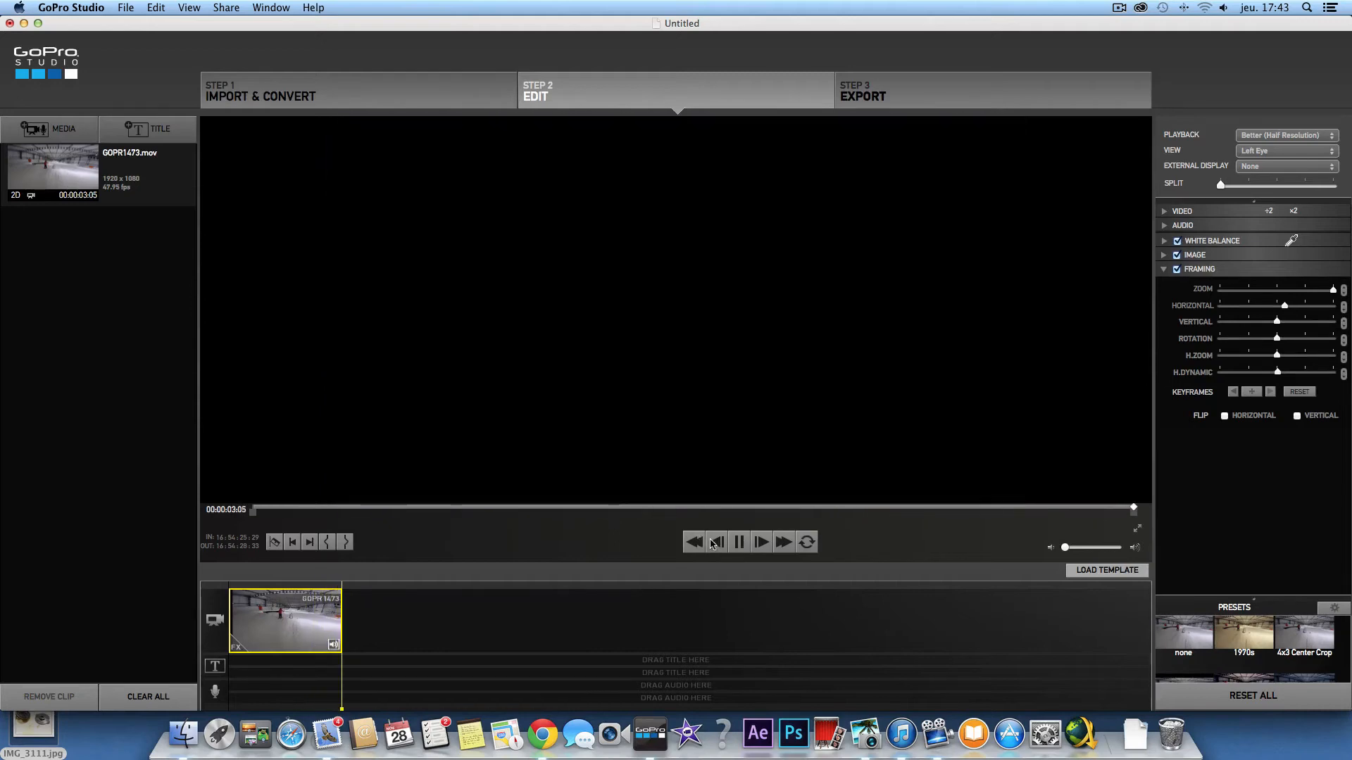
{"action": "left_click", "coordinate": [740, 547]}
{"action": "left_click", "coordinate": [740, 547]}
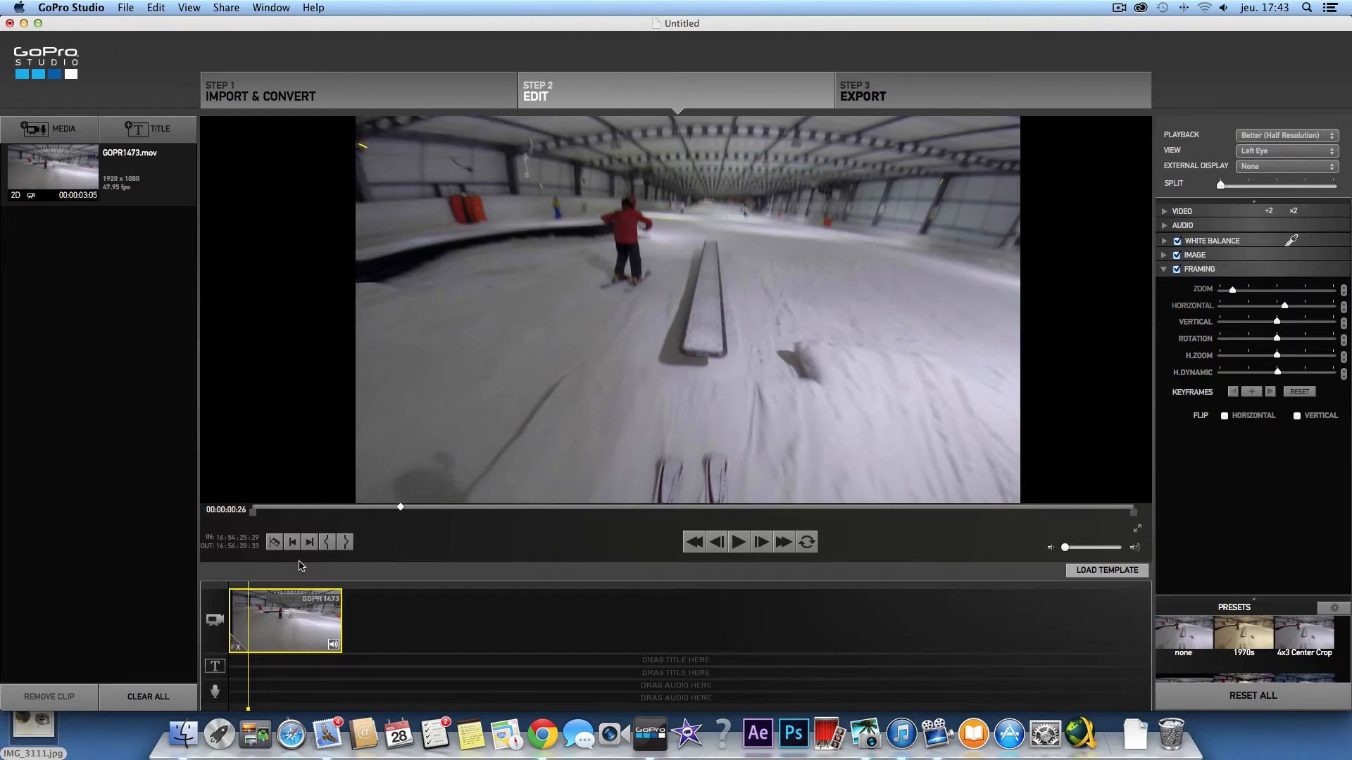
{"action": "left_click", "coordinate": [309, 542]}
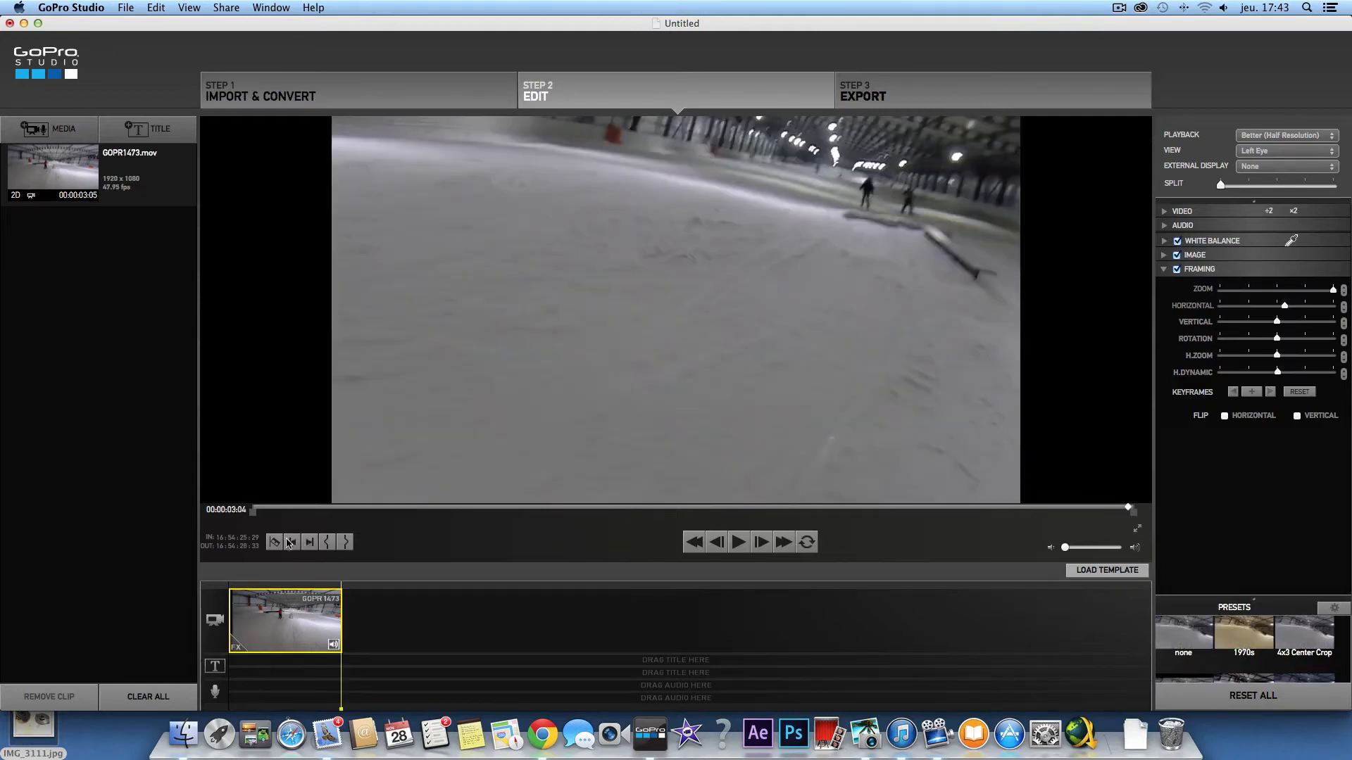
{"action": "left_click", "coordinate": [290, 542]}
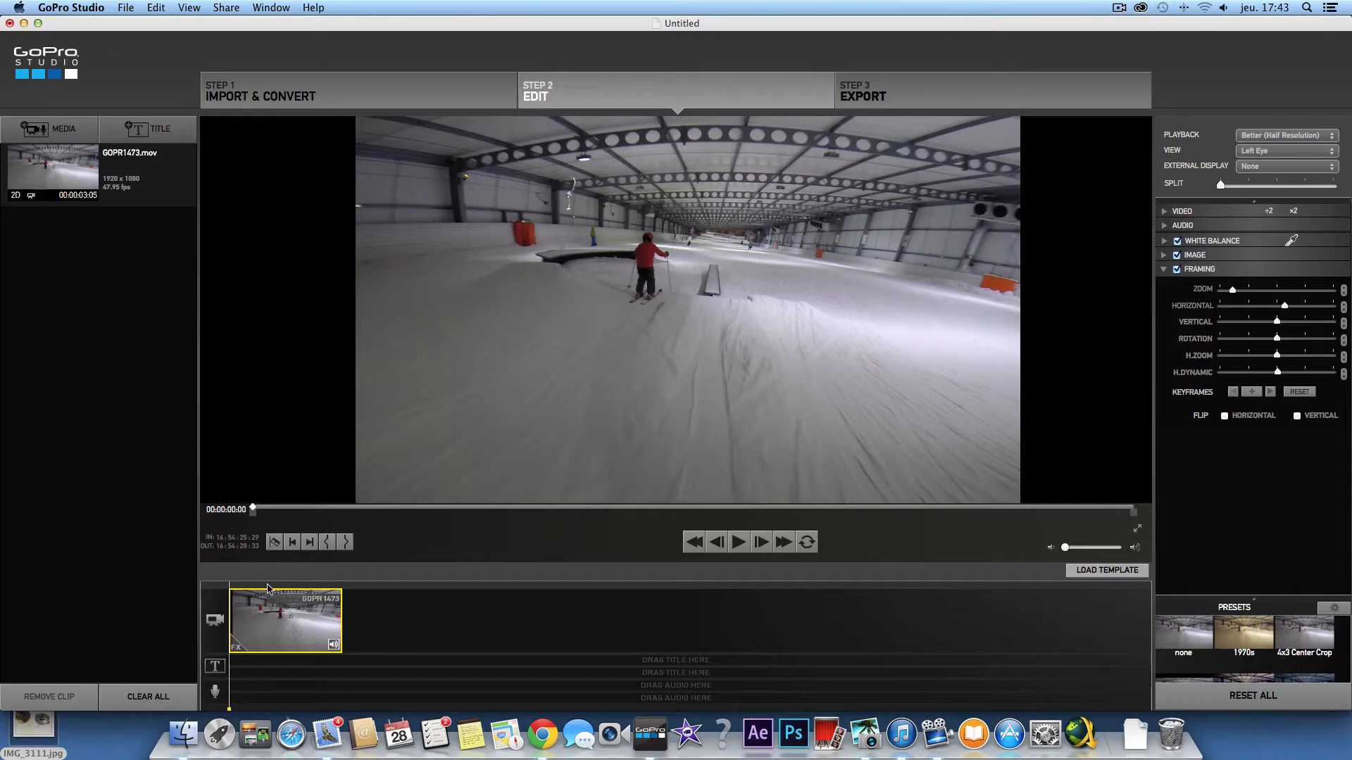
- Add Framing keyframes at 00:00:00:49 and 00:00:02:06, with rotation maxed at 00:00:02:06
{"action": "left_click_drag", "start_coordinate": [234, 586], "coordinate": [264, 583]}
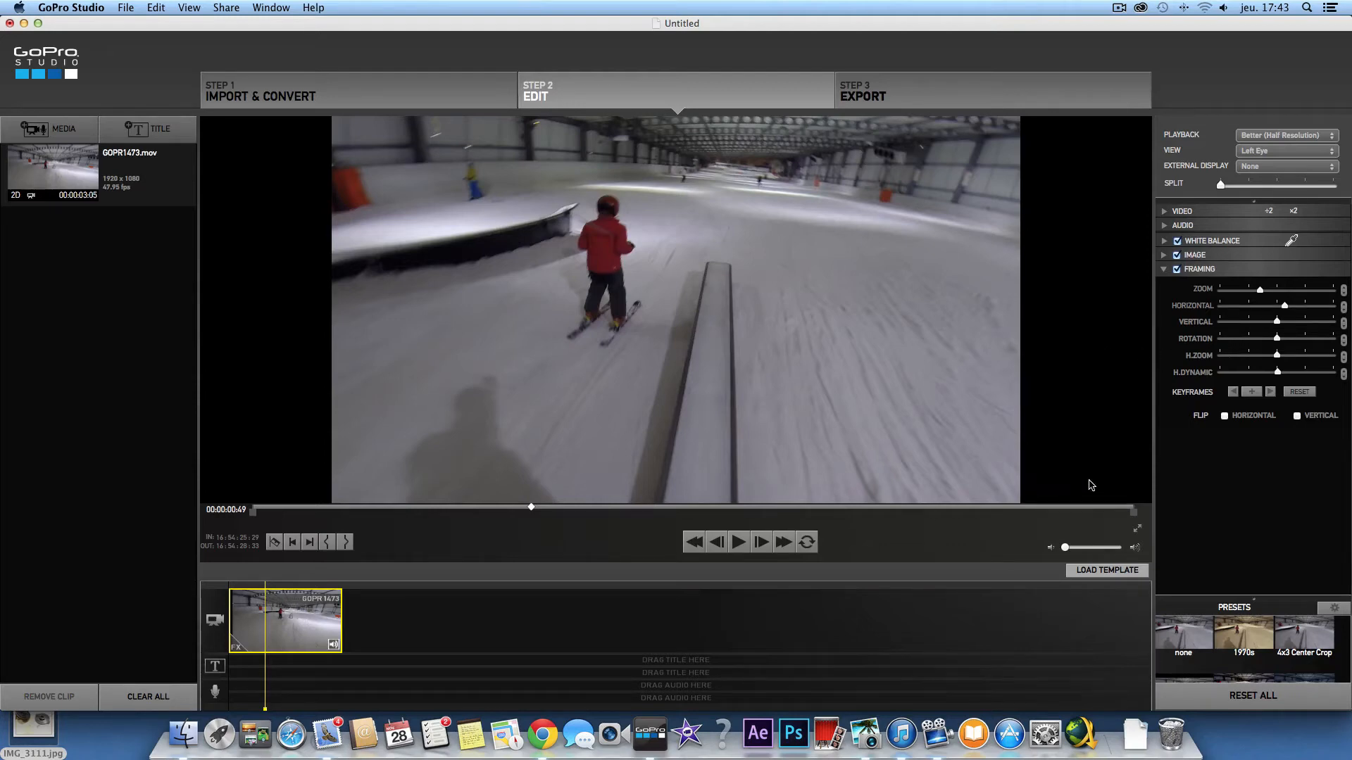
{"action": "left_click", "coordinate": [1252, 393]}
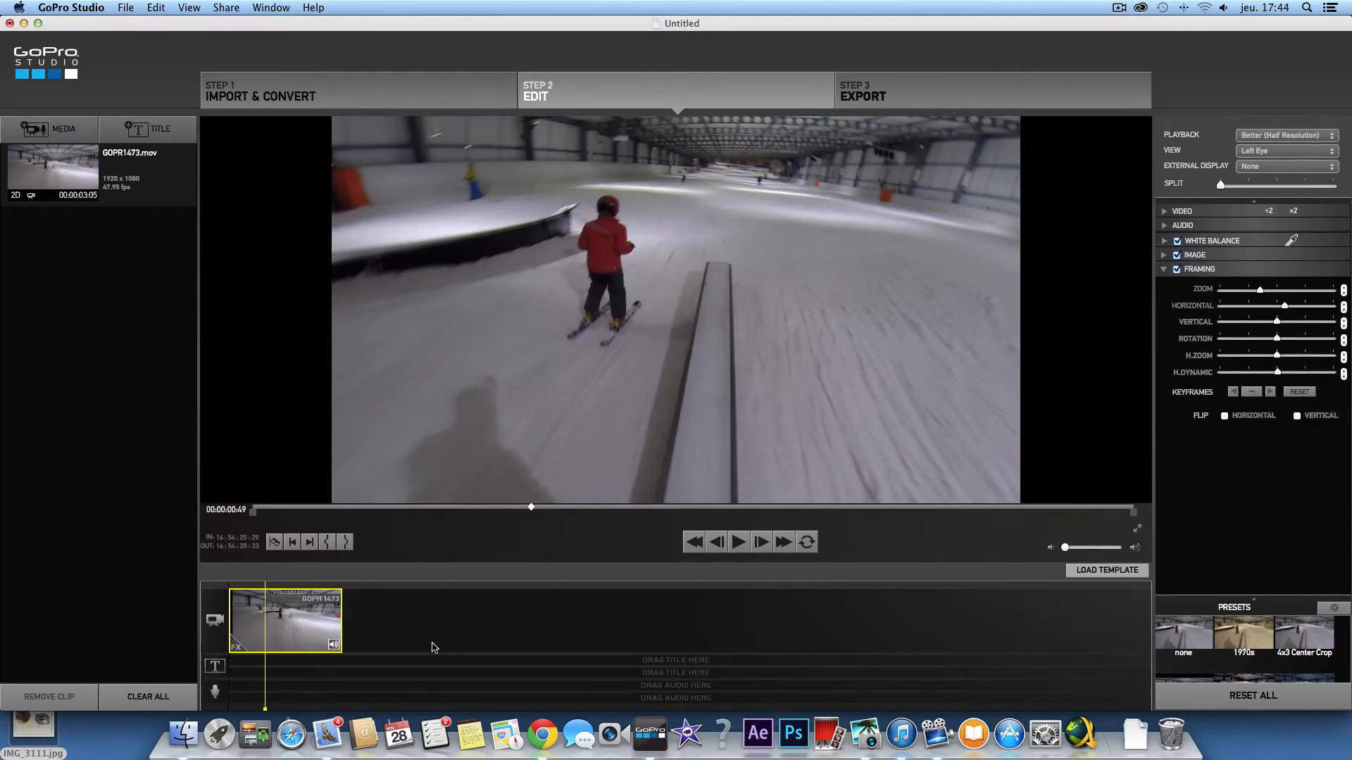
{"action": "left_click", "coordinate": [305, 588]}
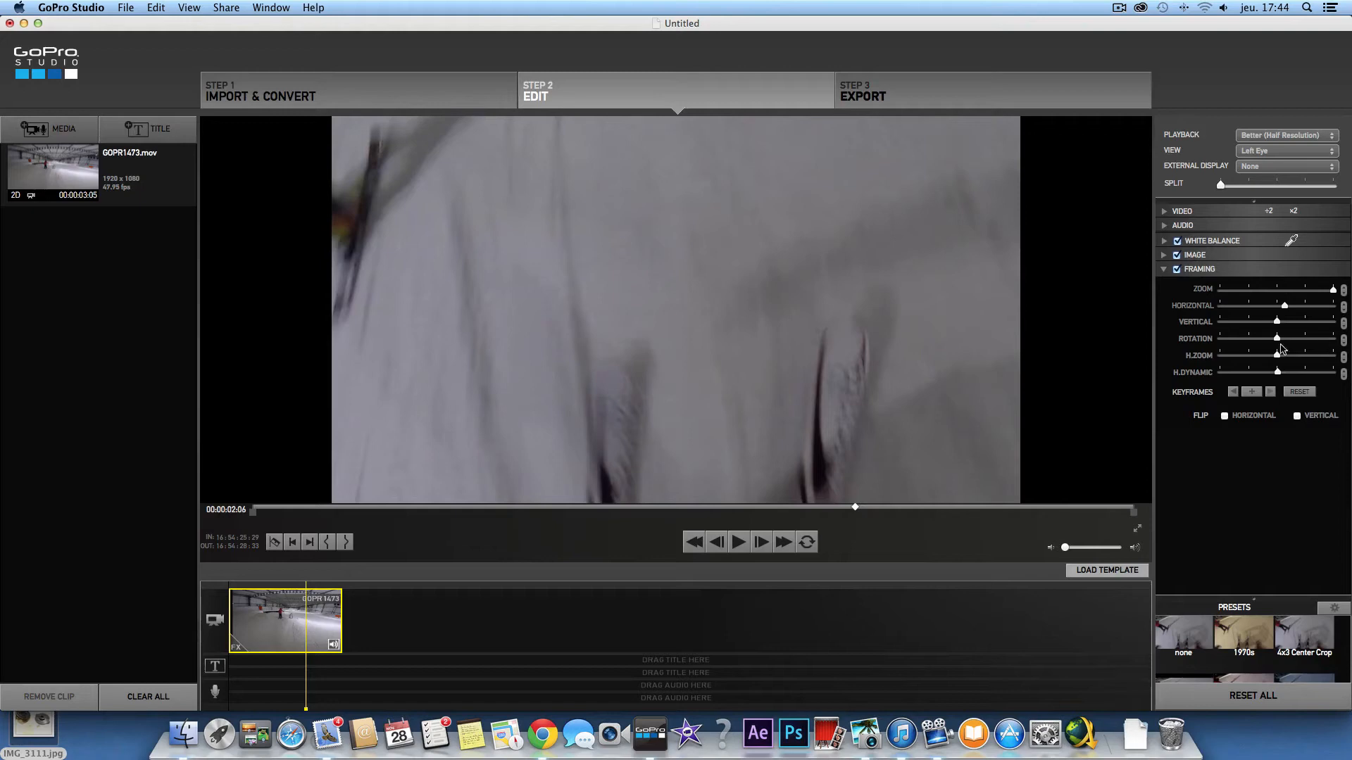
{"action": "left_click", "coordinate": [1253, 392]}
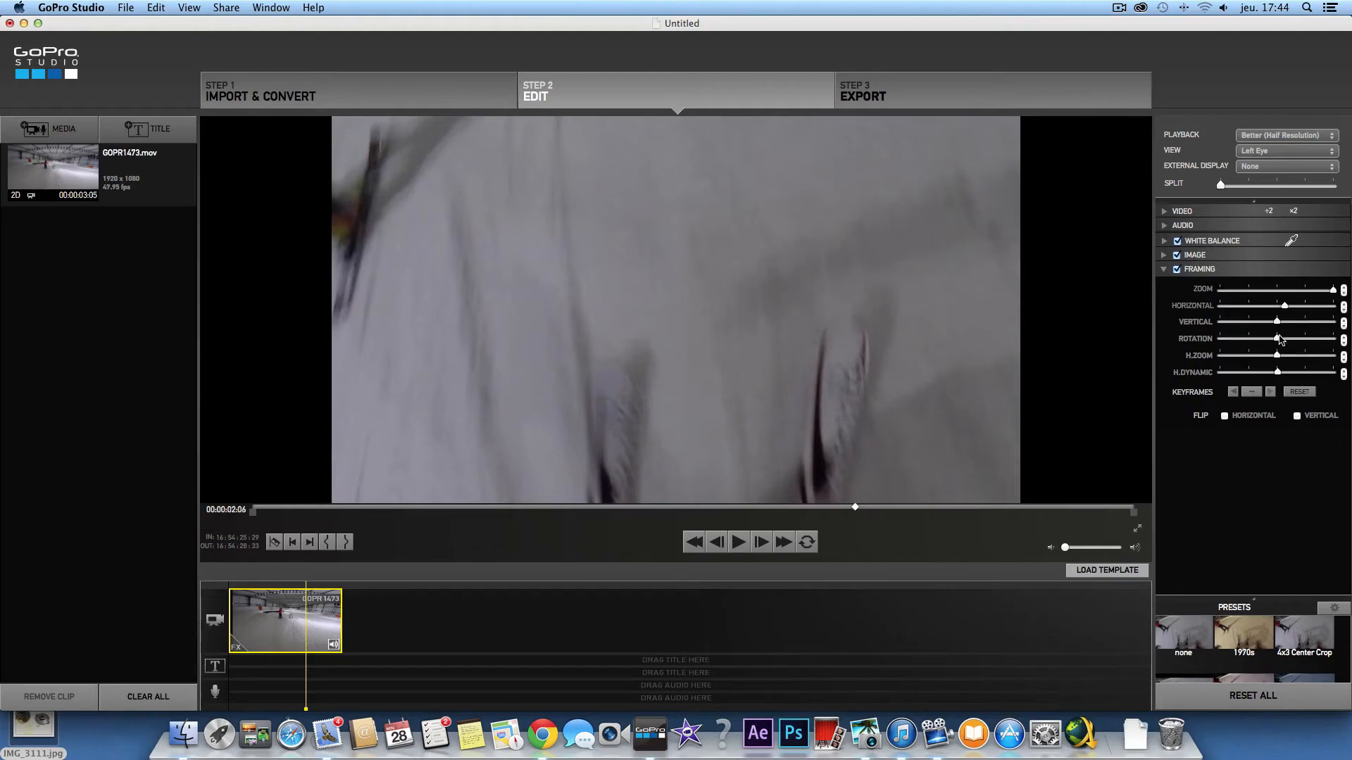
{"action": "left_click_drag", "start_coordinate": [1286, 344], "coordinate": [1350, 341]}
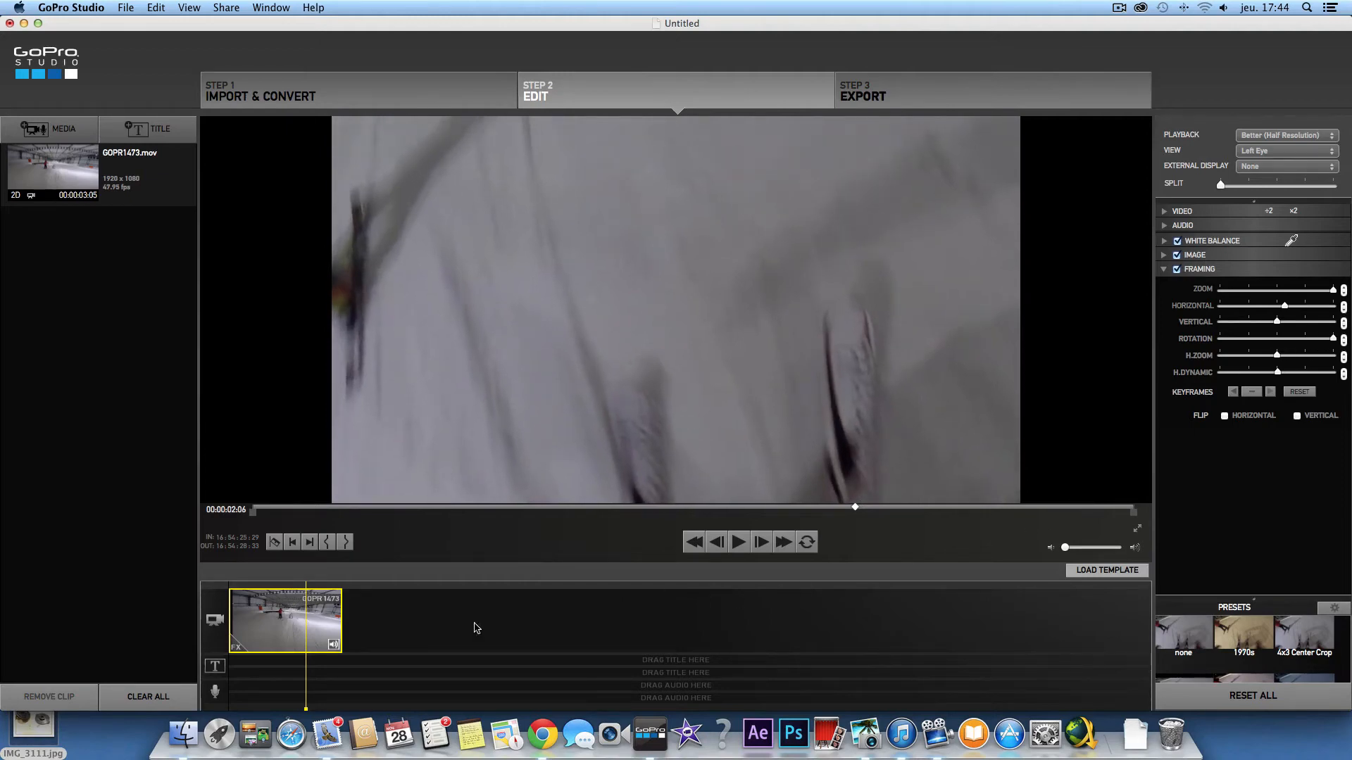
{"action": "left_click", "coordinate": [246, 587]}
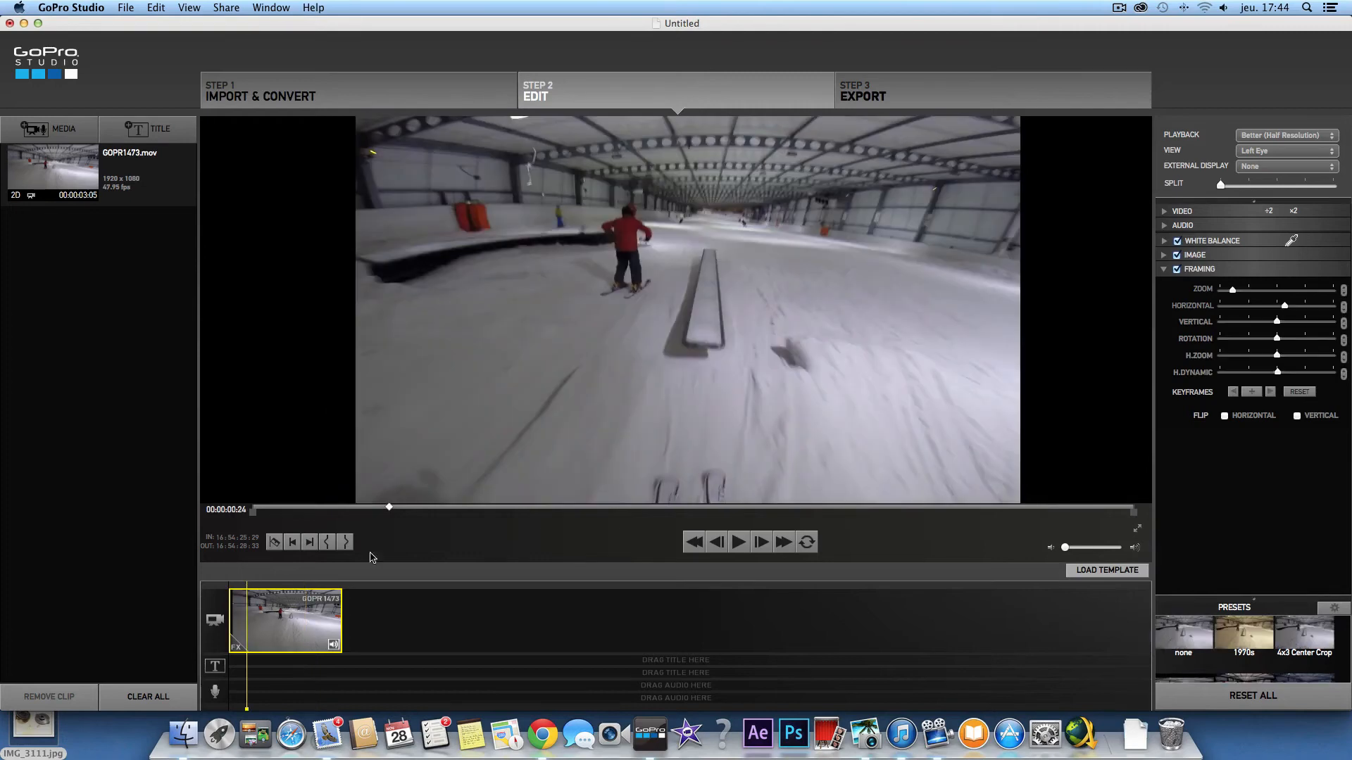
{"action": "left_click", "coordinate": [743, 541]}
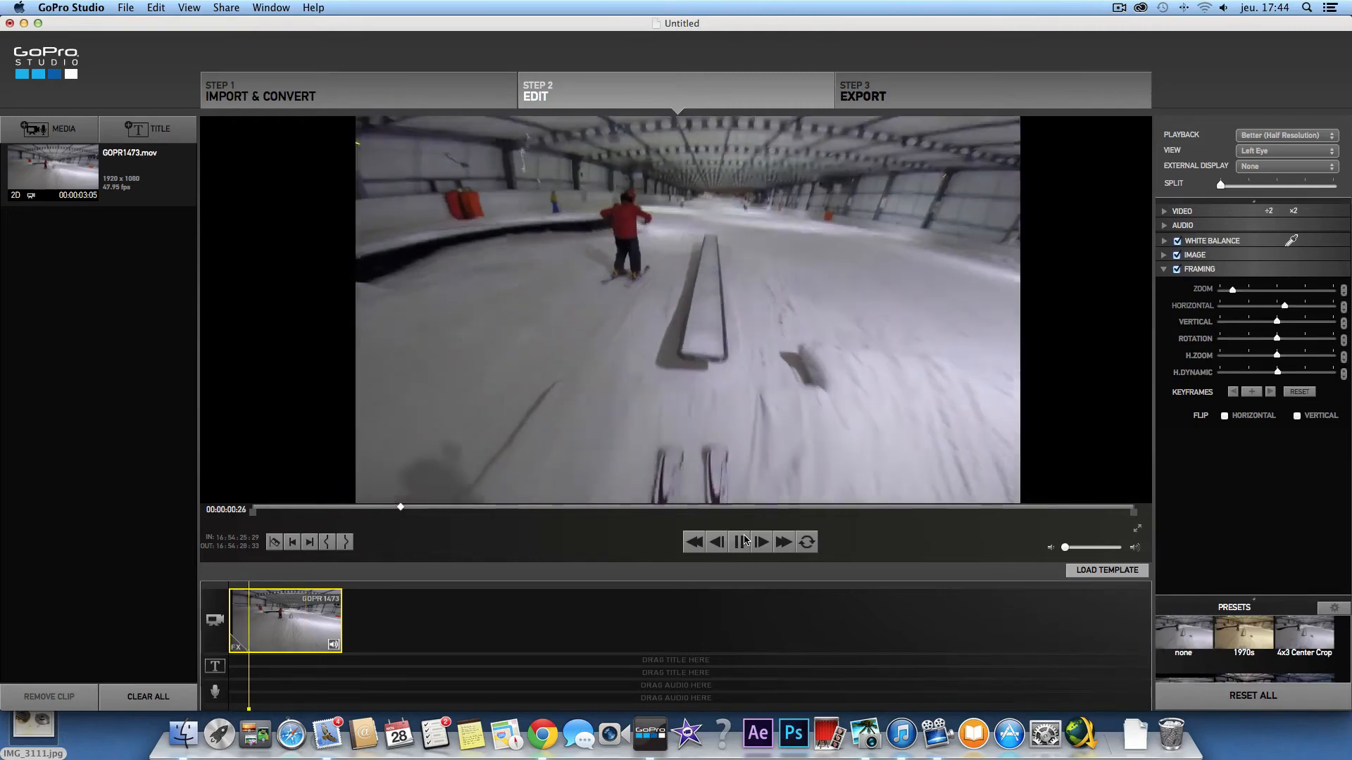